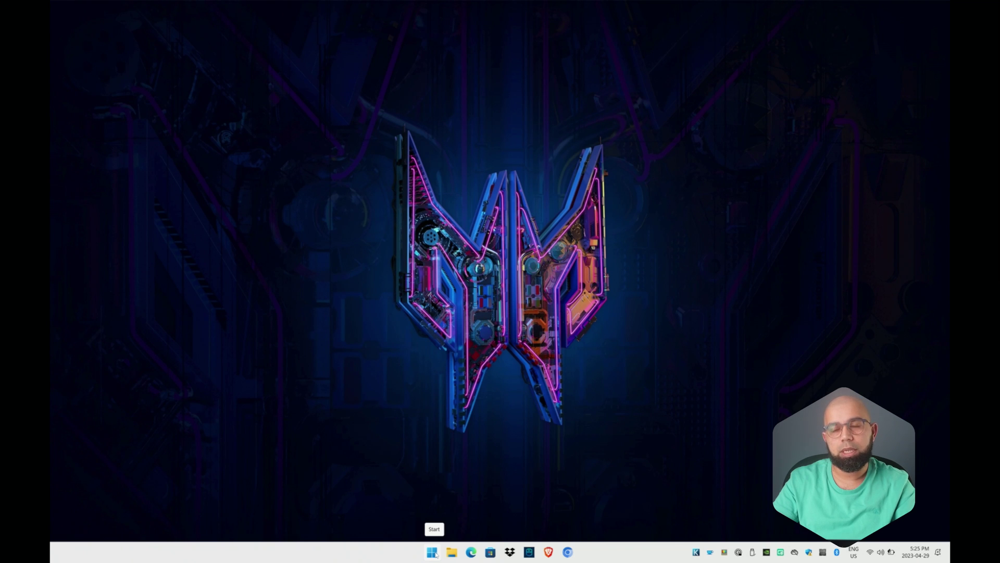
- Launch PredatorSense by searching 'preda' in the Start menu
{"action": "left_click", "coordinate": [435, 554]}
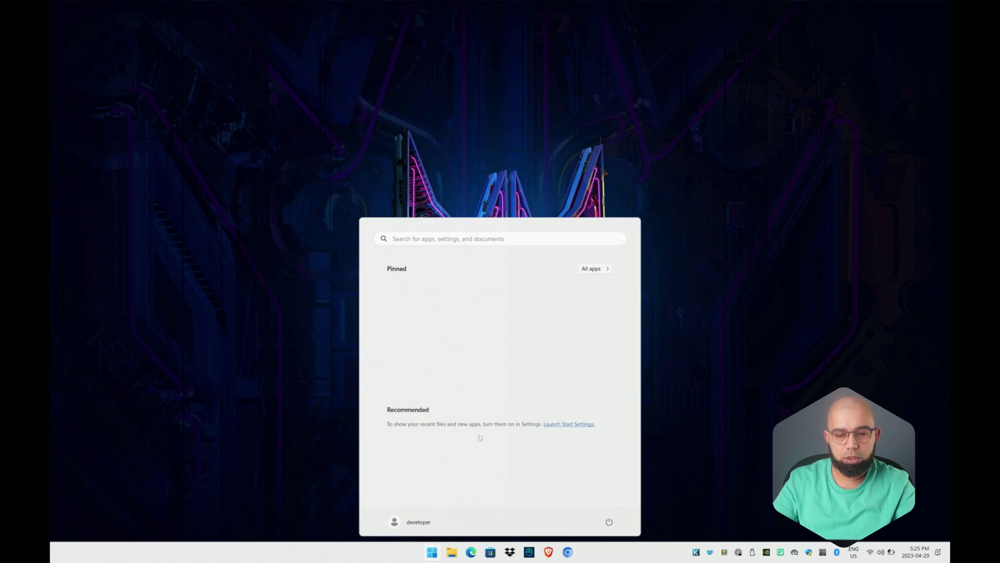
{"action": "type", "text": "preda"}
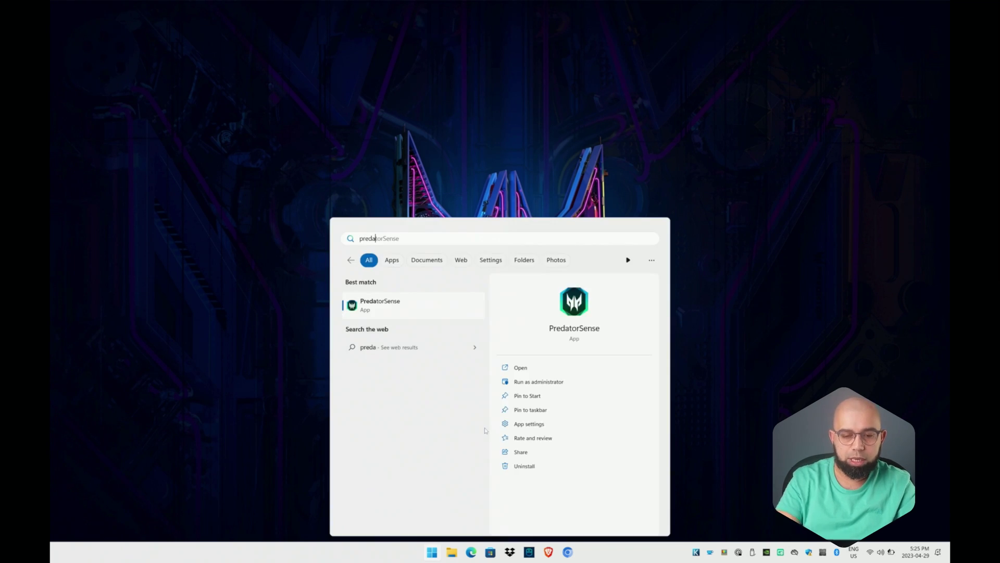
{"action": "left_click", "coordinate": [413, 306]}
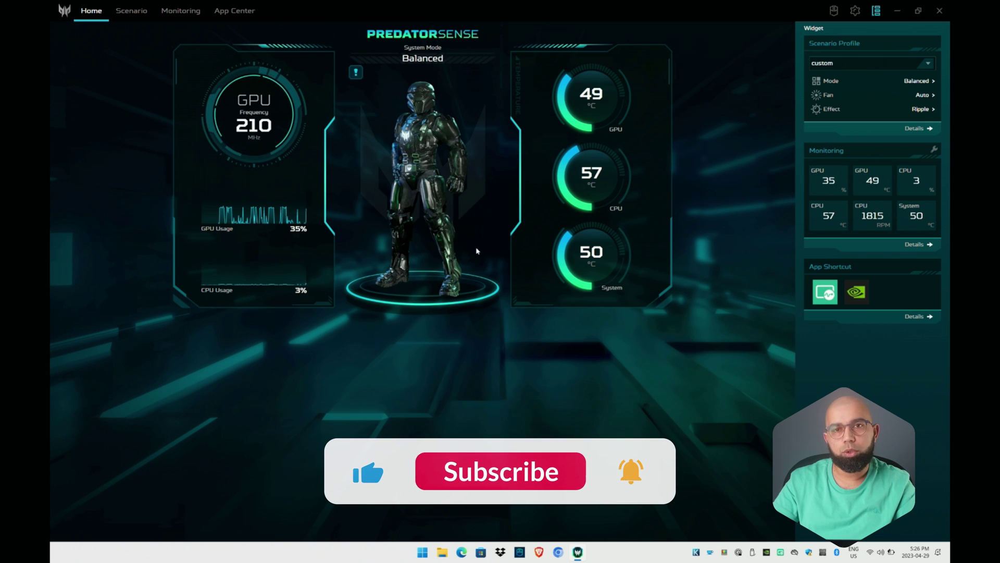
- Turn on the live 3D homepage avatar in App Settings, then return to Home
{"action": "left_click", "coordinate": [857, 13]}
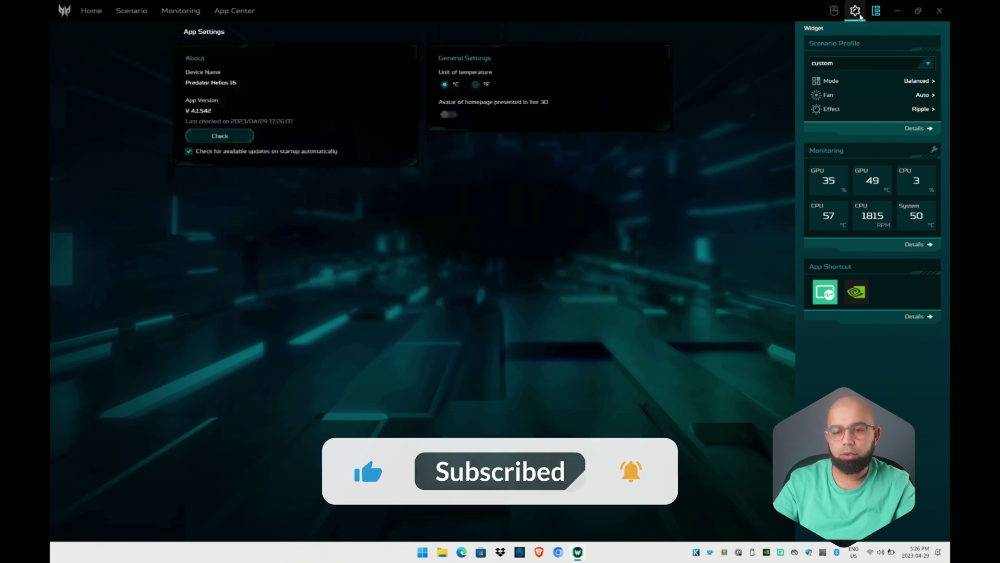
{"action": "left_click", "coordinate": [448, 115]}
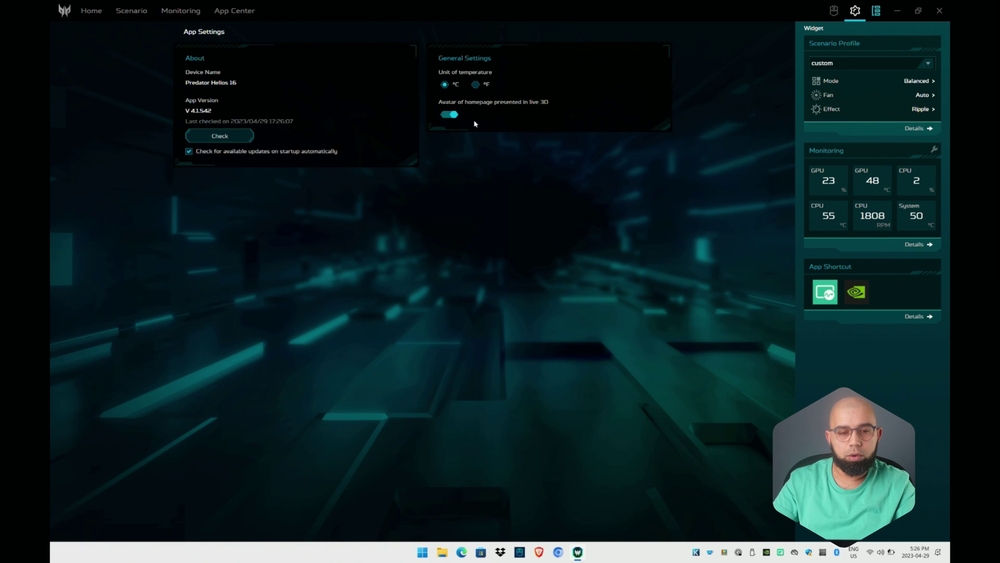
{"action": "left_click", "coordinate": [95, 12]}
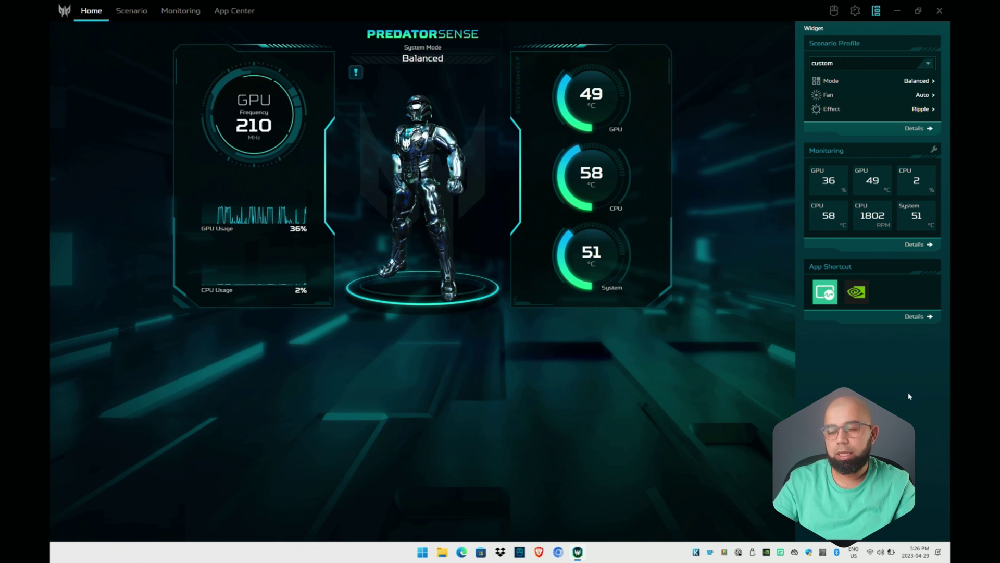
- Hide and restore the widget panel, then list its scenario profiles
{"action": "left_click", "coordinate": [877, 10]}
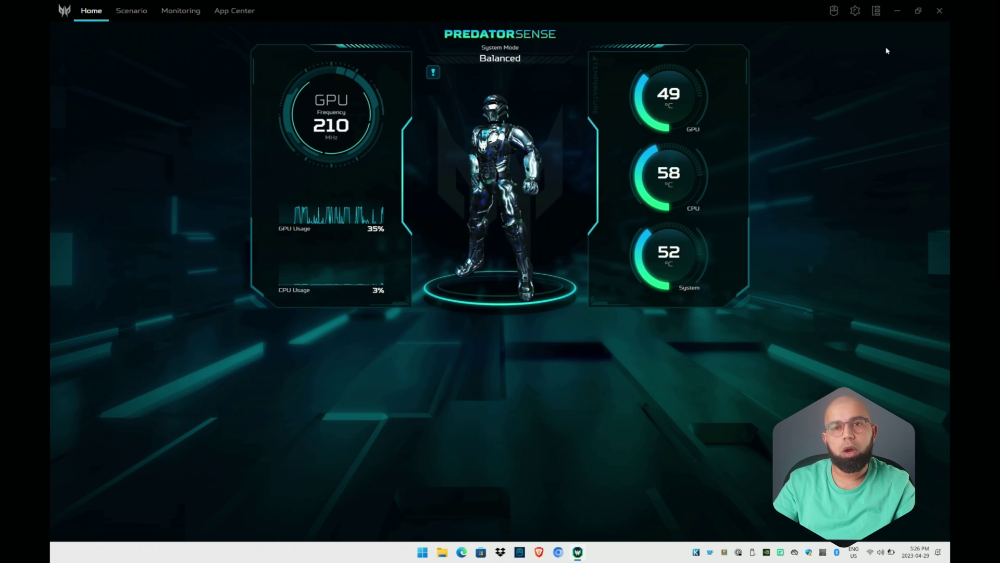
{"action": "left_click", "coordinate": [877, 11]}
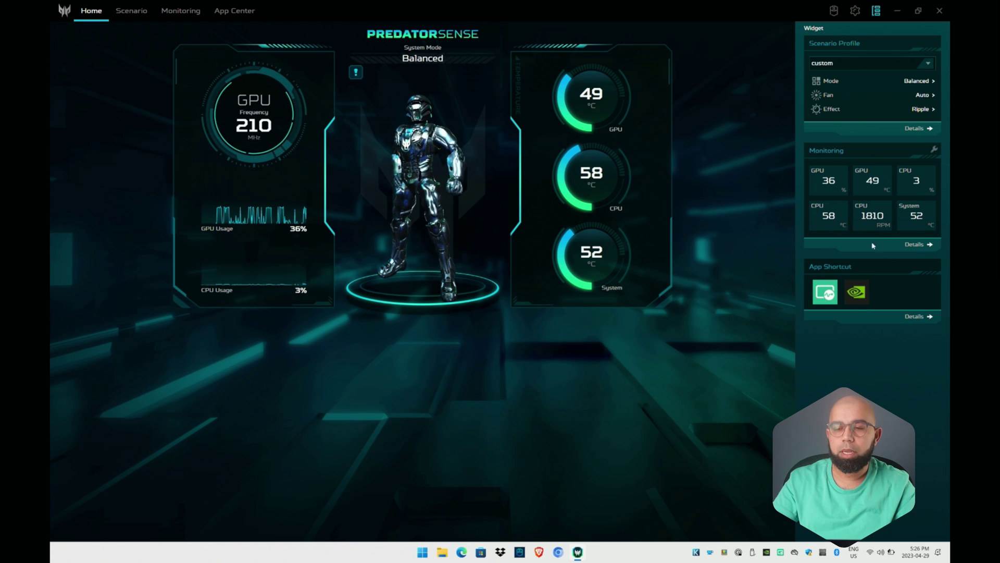
{"action": "left_click", "coordinate": [926, 64]}
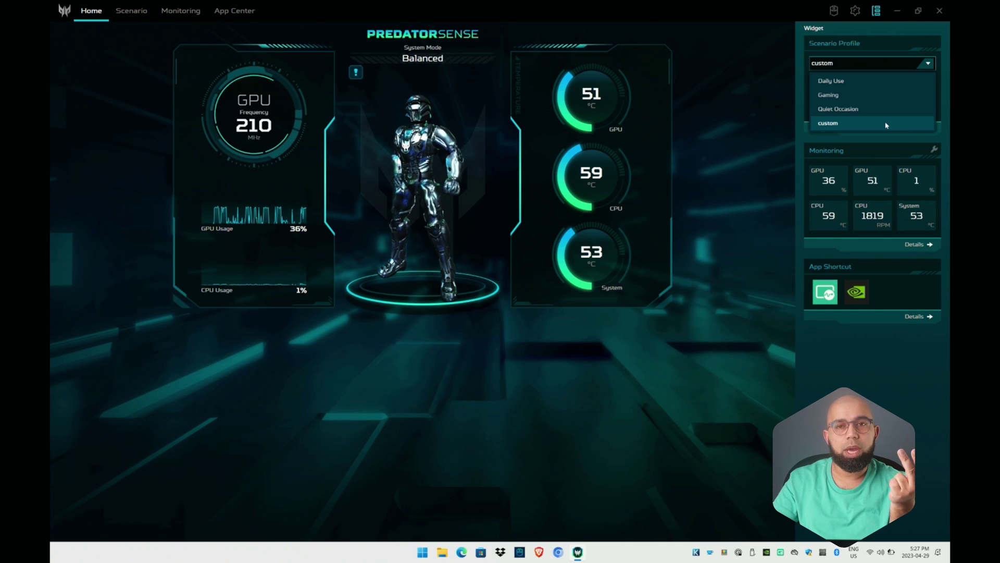
- Close the profile list, view the Scenario Manager details, and return to Home
{"action": "left_click", "coordinate": [947, 118]}
{"action": "left_click", "coordinate": [916, 129]}
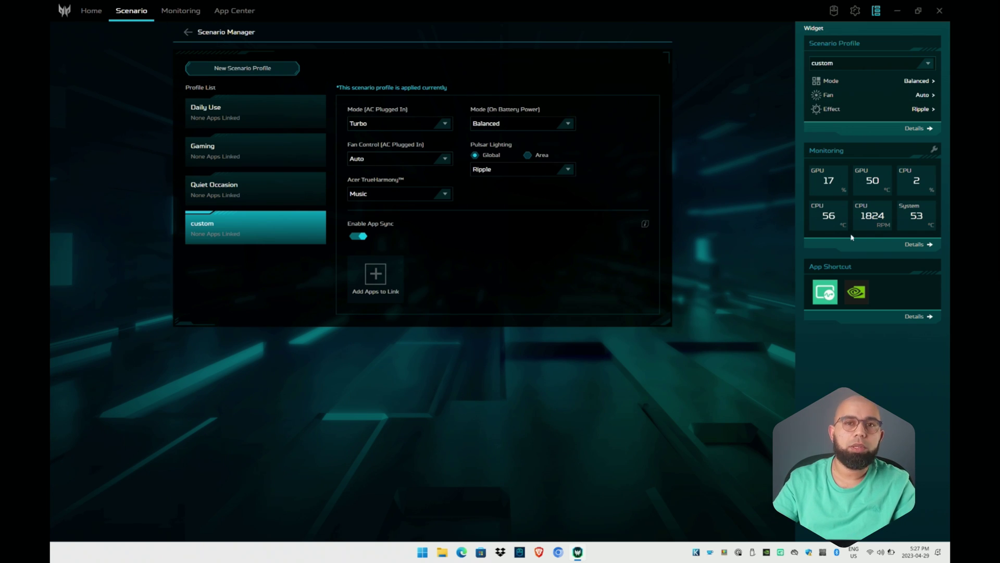
{"action": "left_click", "coordinate": [91, 10]}
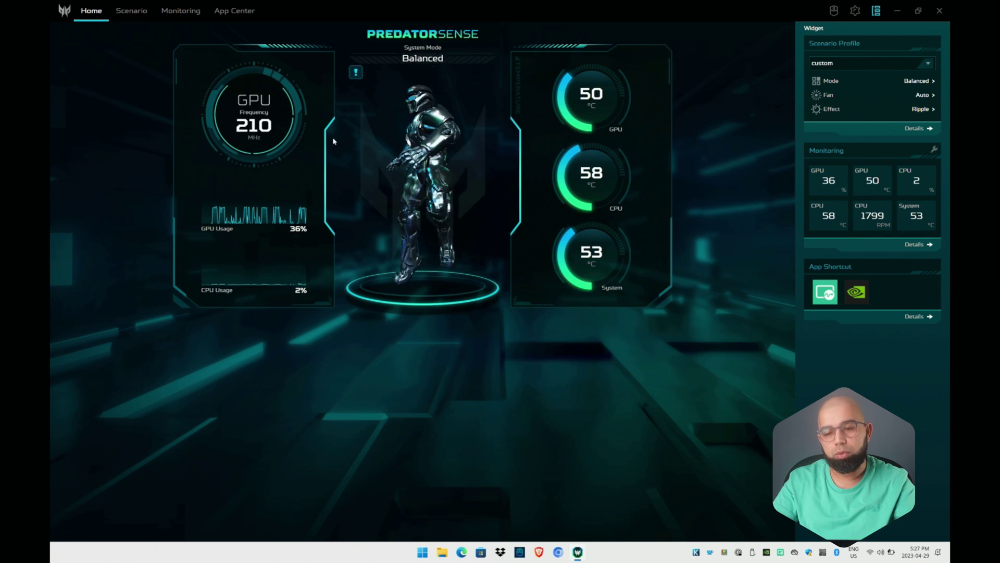
- Visit the Scenario, Monitoring and App Center pages, ending on the Monitoring graphs
{"action": "left_click", "coordinate": [132, 11]}
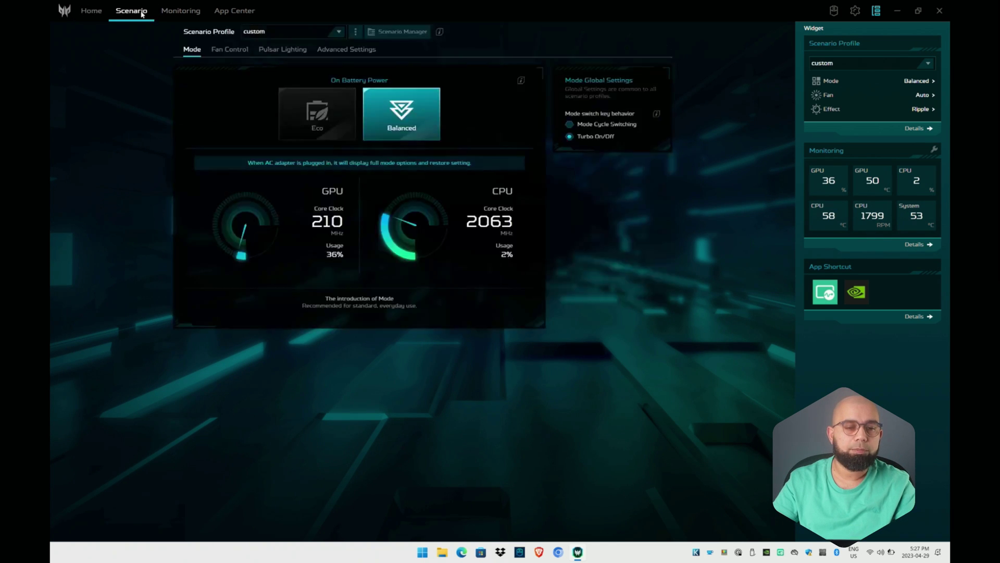
{"action": "left_click", "coordinate": [188, 15]}
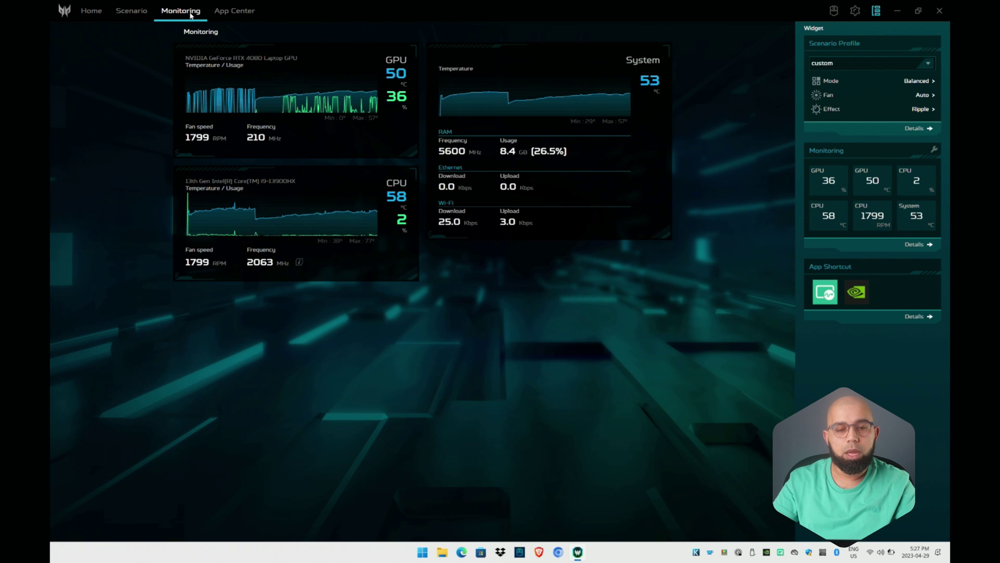
{"action": "left_click", "coordinate": [249, 17]}
{"action": "left_click", "coordinate": [176, 17]}
- Close PredatorSense and relaunch it by searching 'predator' from Start
{"action": "left_click", "coordinate": [940, 11]}
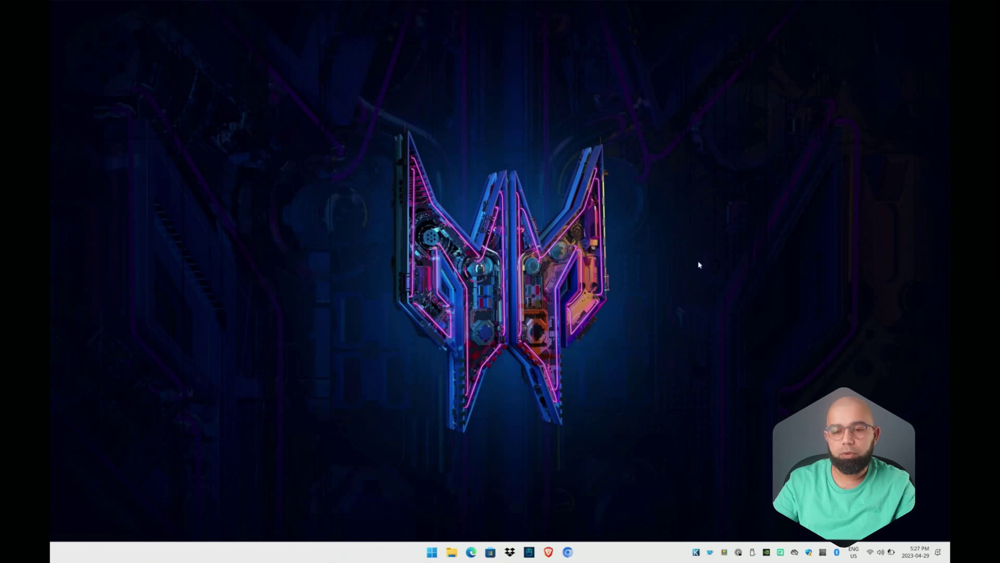
{"action": "left_click", "coordinate": [432, 552]}
{"action": "type", "text": "tp"}
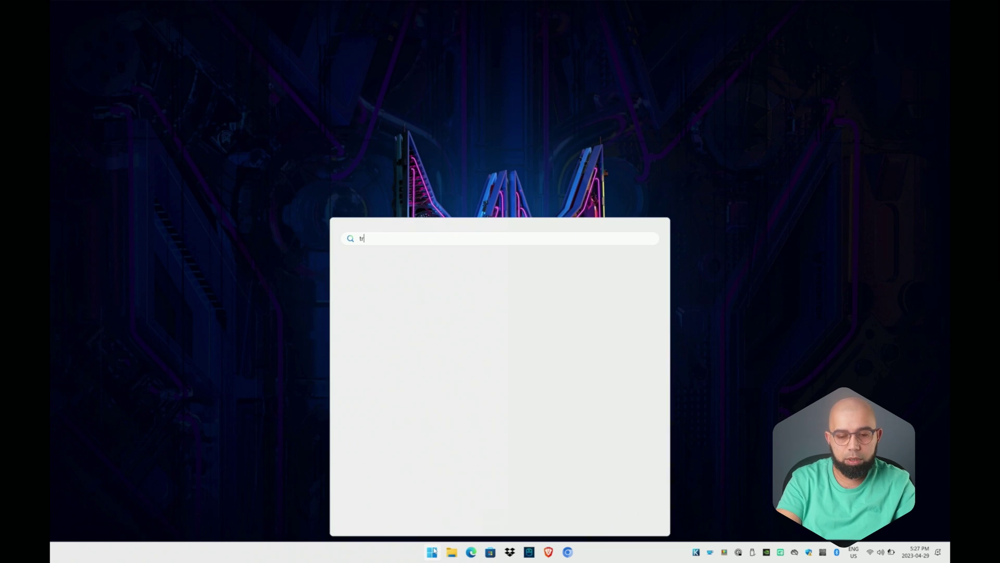
{"action": "key", "text": "BackSpace"}
{"action": "key", "text": "BackSpace"}
{"action": "type", "text": "predator"}
{"action": "key", "text": "Return"}
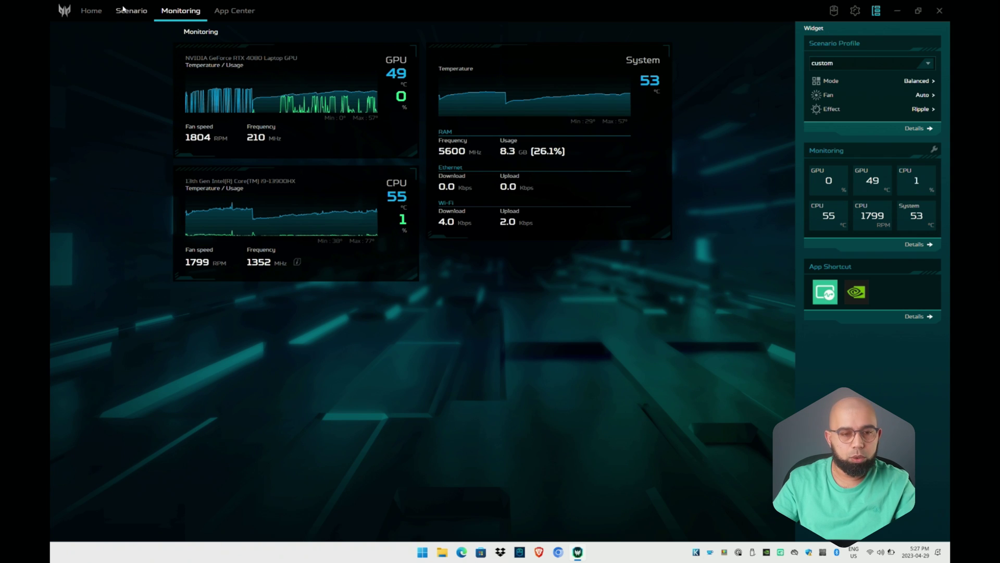
- On the Scenario page, try the Daily Use, Gaming and Quiet Occasion profiles in turn
{"action": "left_click", "coordinate": [126, 21]}
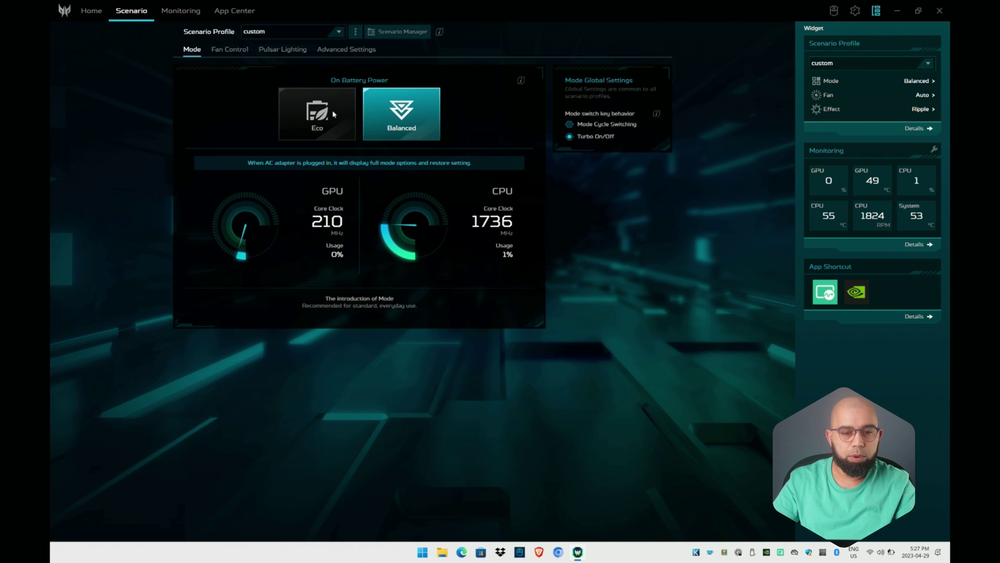
{"action": "left_click", "coordinate": [339, 33]}
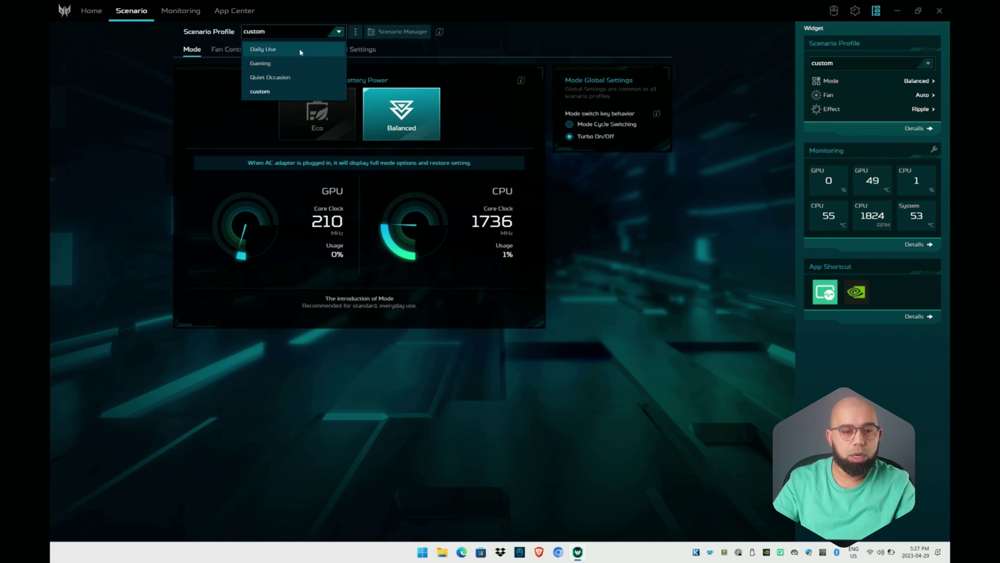
{"action": "left_click", "coordinate": [308, 49]}
{"action": "left_click", "coordinate": [340, 33]}
{"action": "left_click", "coordinate": [261, 63]}
{"action": "left_click", "coordinate": [339, 33]}
{"action": "left_click", "coordinate": [271, 77]}
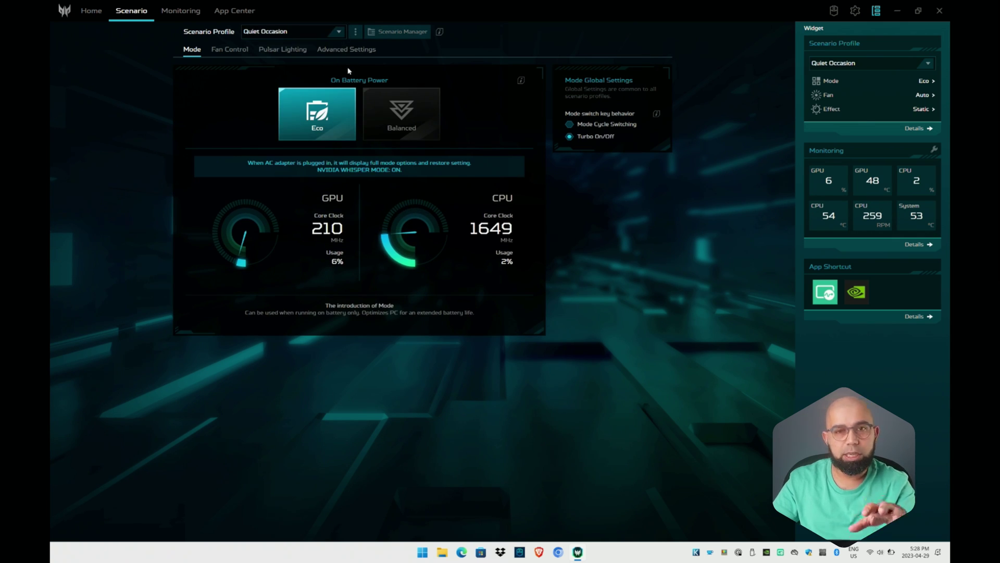
- Settle on the Daily Use profile and dismiss the profile options menu
{"action": "left_click", "coordinate": [338, 32]}
{"action": "left_click", "coordinate": [322, 48]}
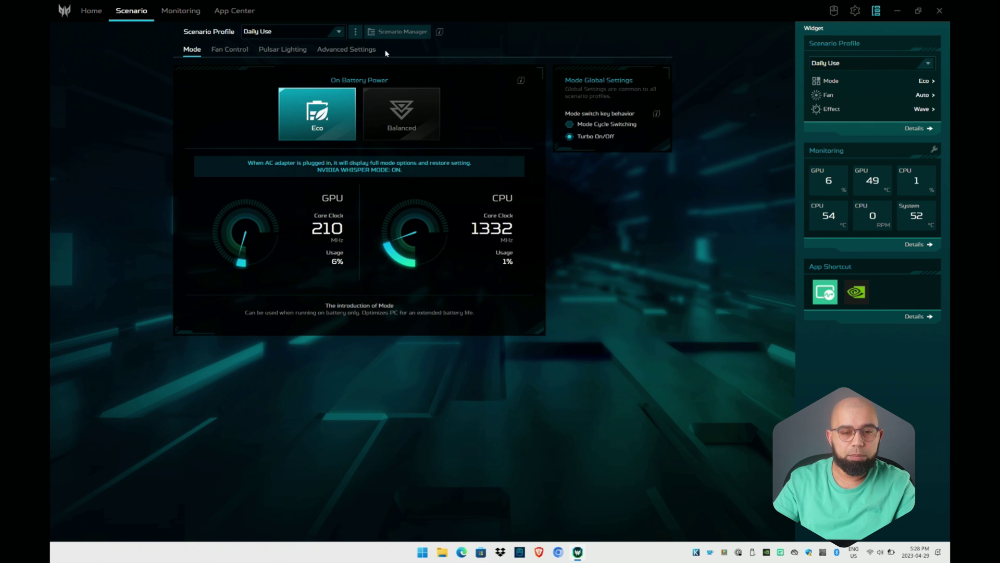
{"action": "left_click", "coordinate": [354, 32]}
{"action": "left_click", "coordinate": [554, 76]}
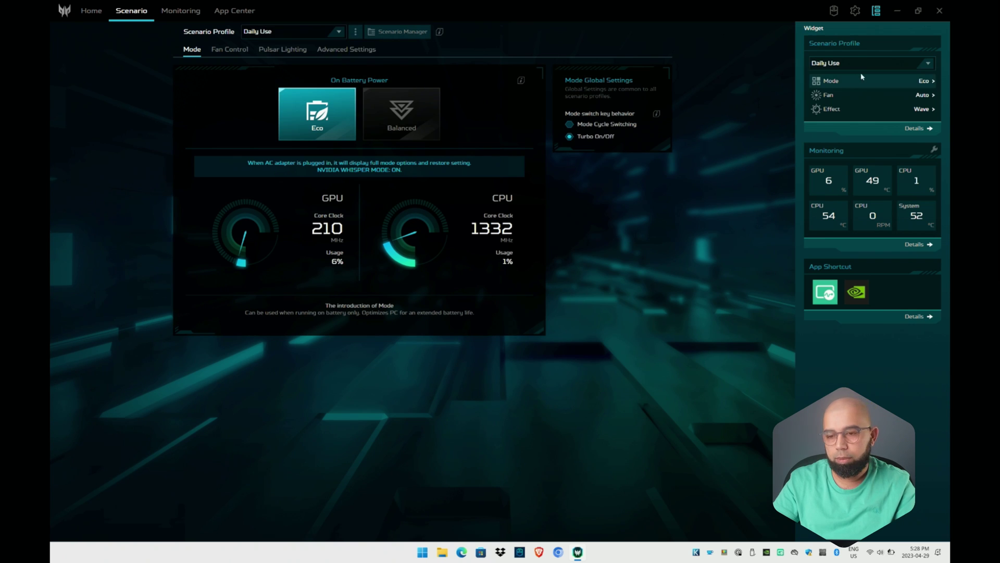
- Open the Scenario Manager and start a new scenario profile, then cancel it
{"action": "left_click", "coordinate": [919, 128]}
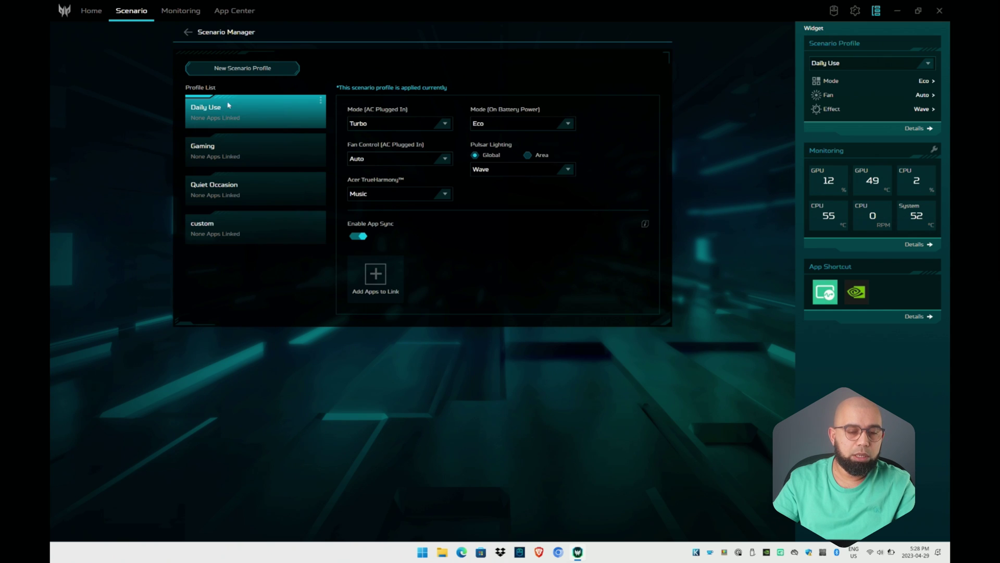
{"action": "left_click", "coordinate": [188, 33]}
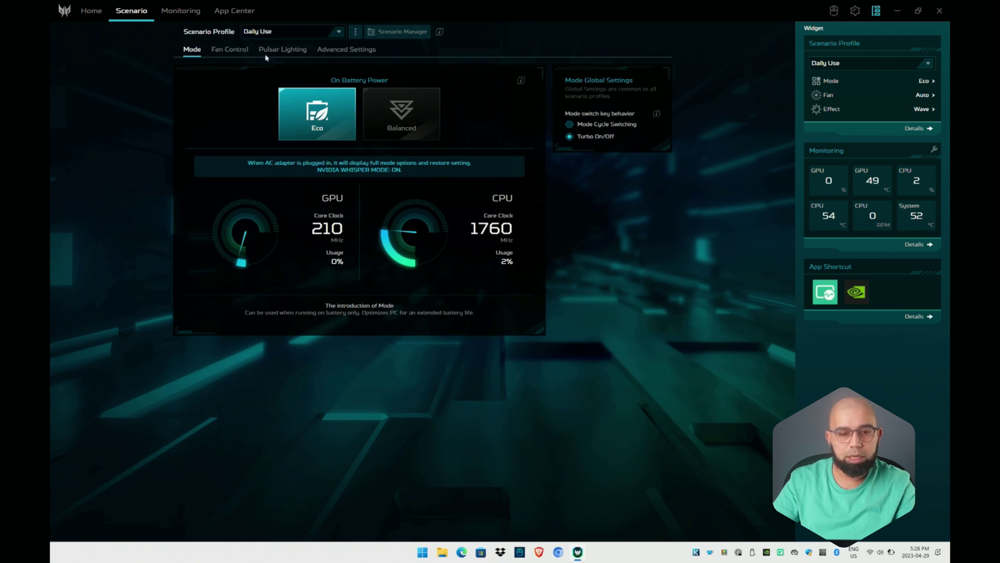
{"action": "left_click", "coordinate": [397, 32]}
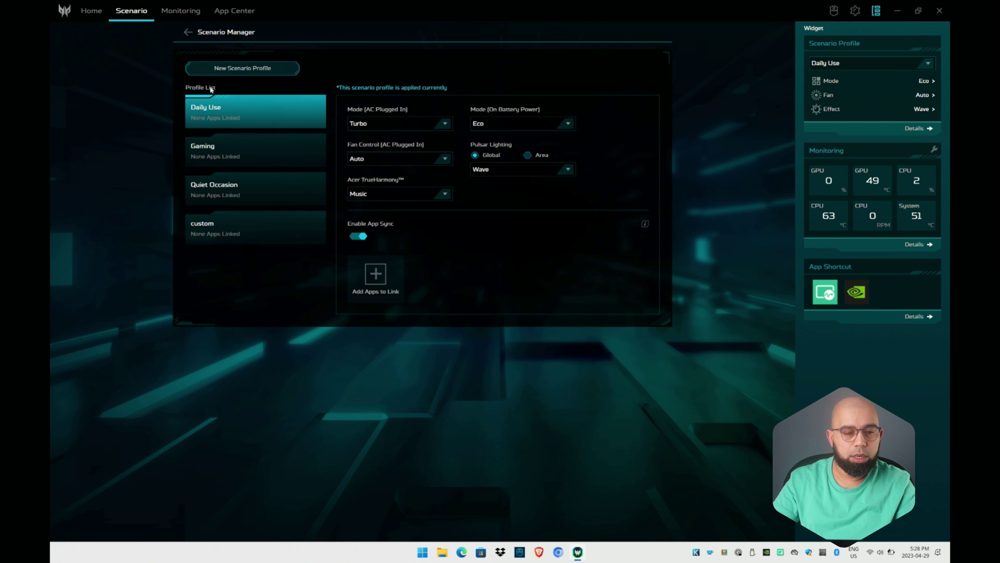
{"action": "left_click", "coordinate": [258, 75]}
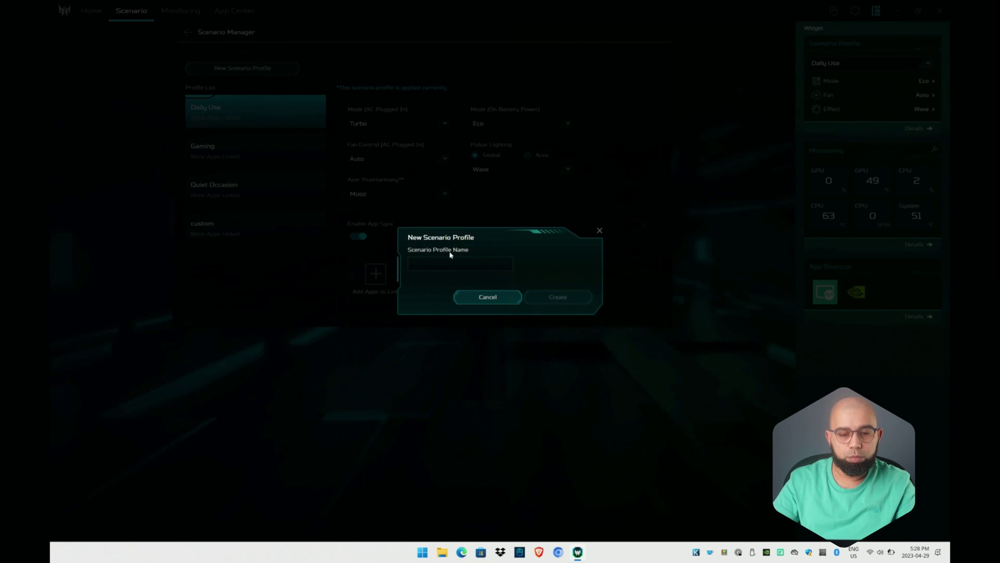
{"action": "left_click", "coordinate": [481, 298]}
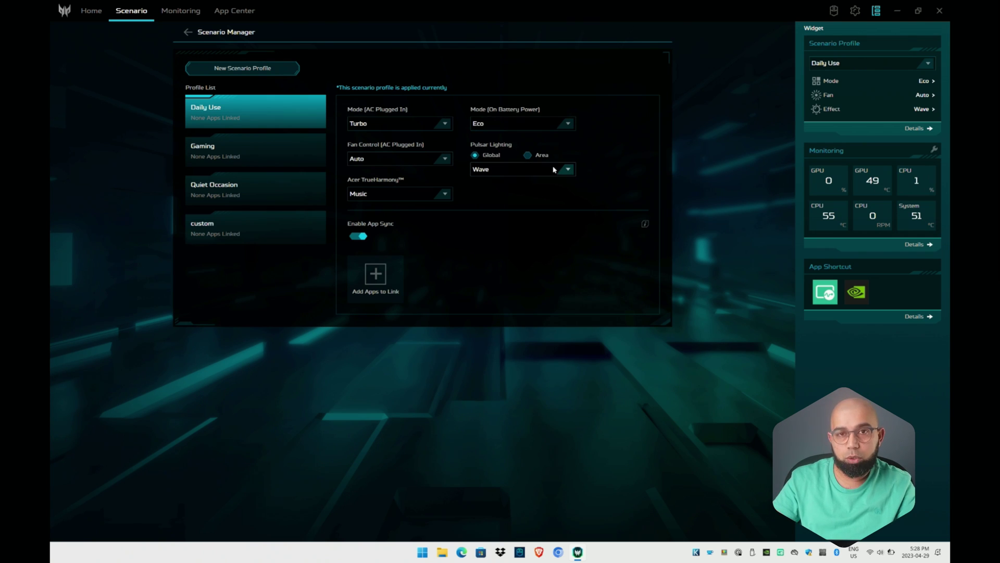
- Switch Pulsar Lighting to per-area control, then back to global Wave
{"action": "left_click", "coordinate": [563, 177]}
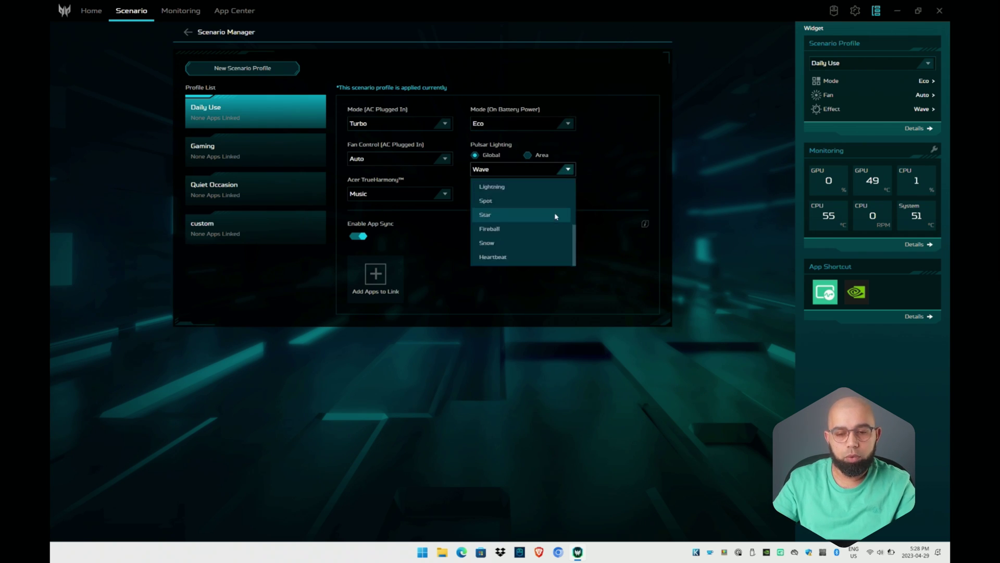
{"action": "left_click", "coordinate": [527, 155]}
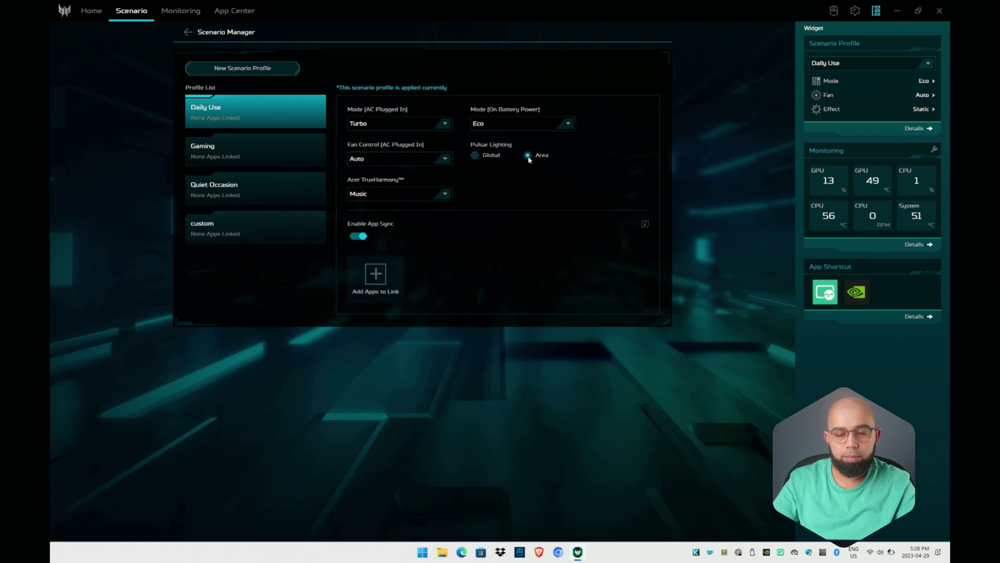
{"action": "left_click", "coordinate": [474, 156]}
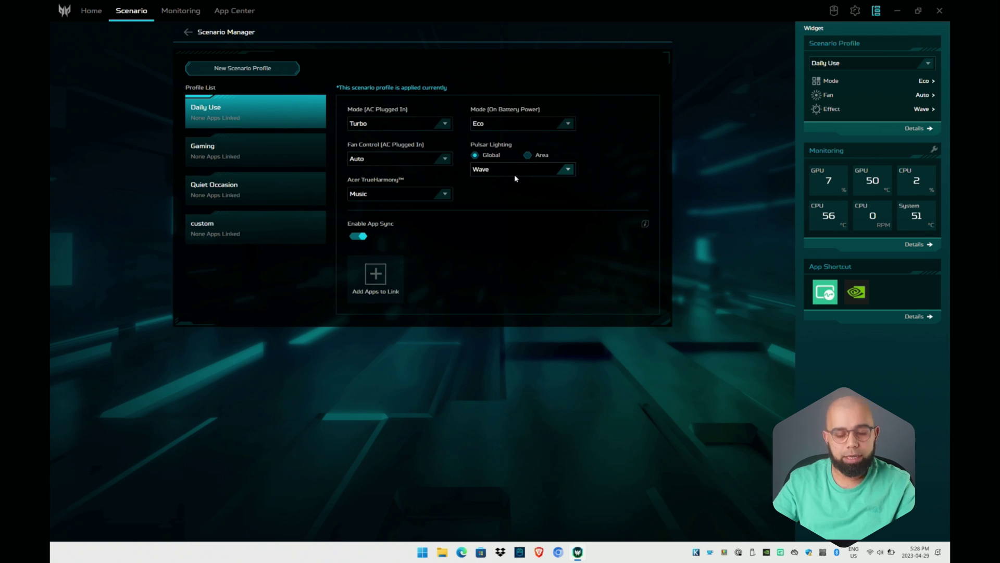
- Set the AC-plugged-in fan control to Custom
{"action": "left_click", "coordinate": [445, 162]}
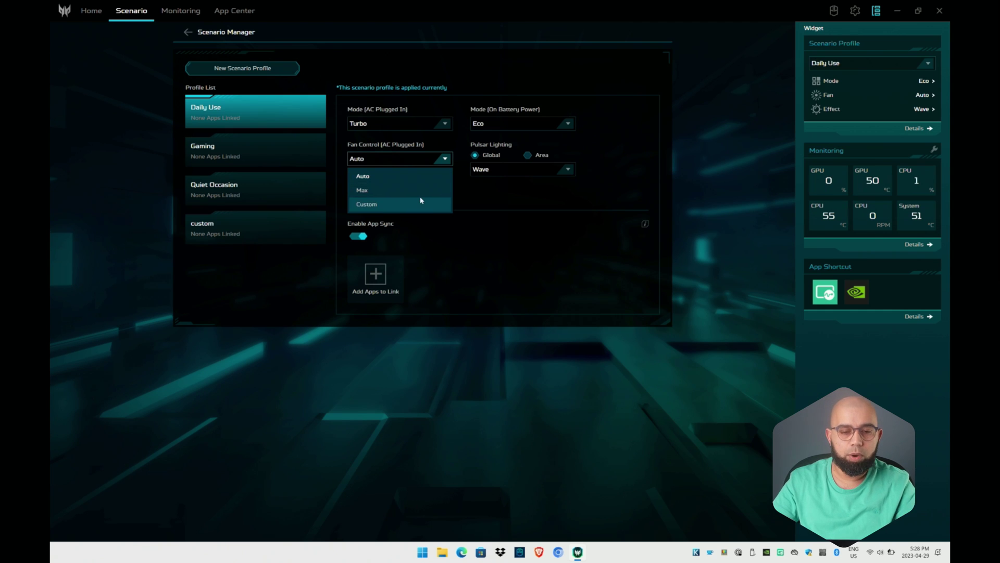
{"action": "left_click", "coordinate": [444, 159]}
{"action": "left_click", "coordinate": [444, 159]}
{"action": "left_click", "coordinate": [366, 203]}
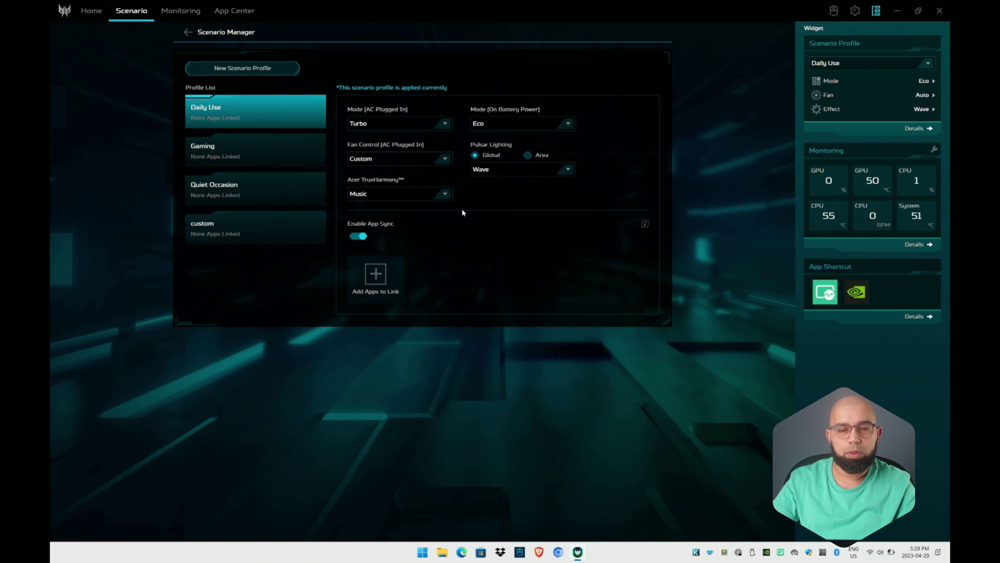
- Browse the TrueHarmony sound profiles, keeping Music selected
{"action": "left_click", "coordinate": [445, 196]}
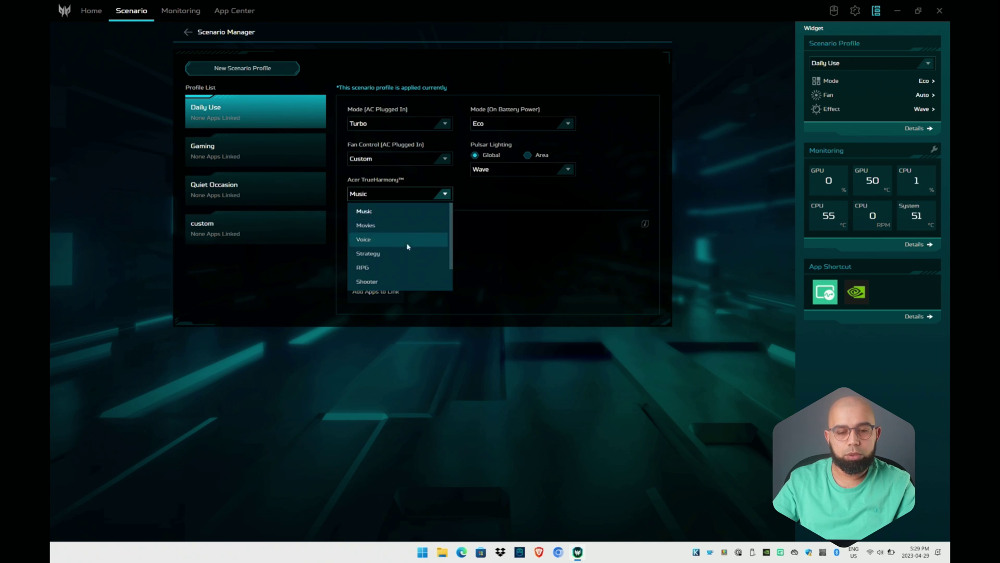
{"action": "scroll", "coordinate": [420, 241], "scroll_direction": "down", "scroll_amount": 2}
{"action": "scroll", "coordinate": [420, 241], "scroll_direction": "up", "scroll_amount": 2}
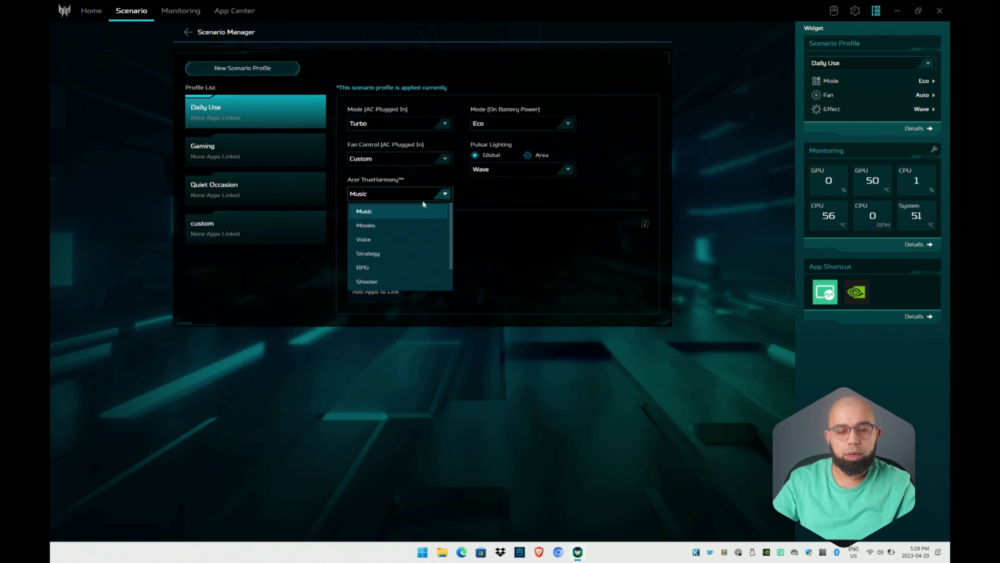
{"action": "left_click", "coordinate": [463, 194]}
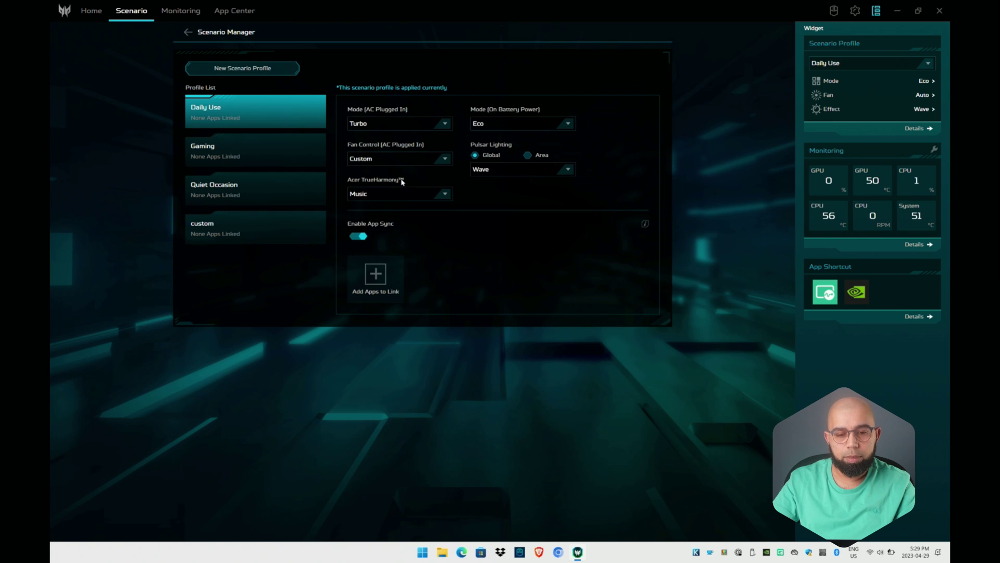
- Open the Scenario Manager introduction, then switch to the Monitoring page
{"action": "left_click", "coordinate": [645, 224]}
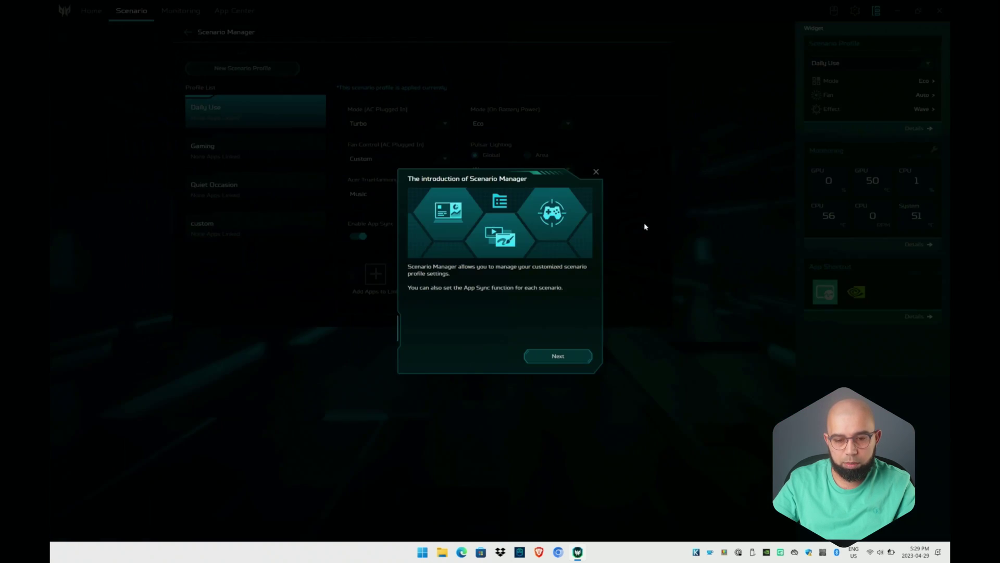
{"action": "left_click", "coordinate": [181, 11]}
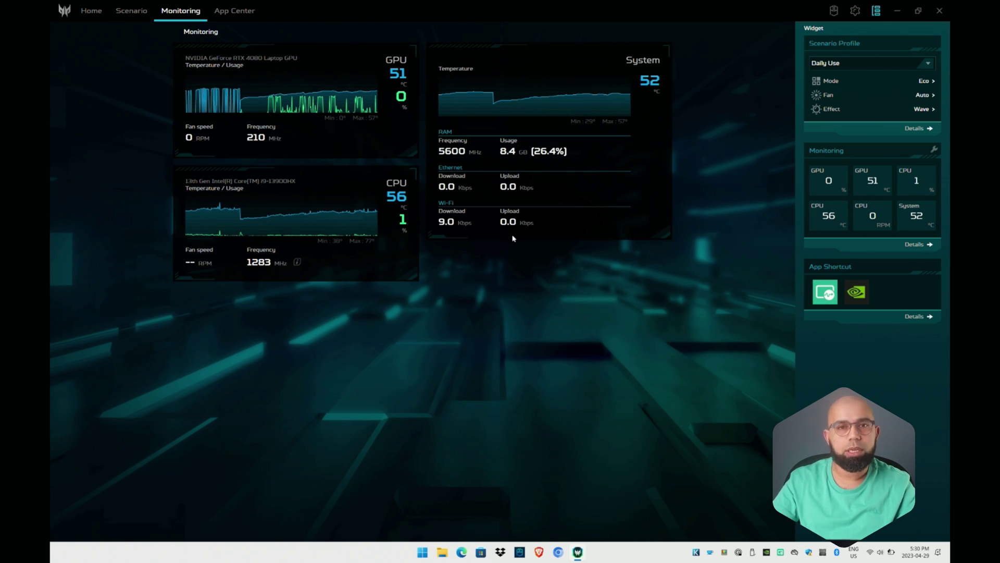
{"action": "key", "text": "alt+space"}
{"action": "type", "text": "killer"}
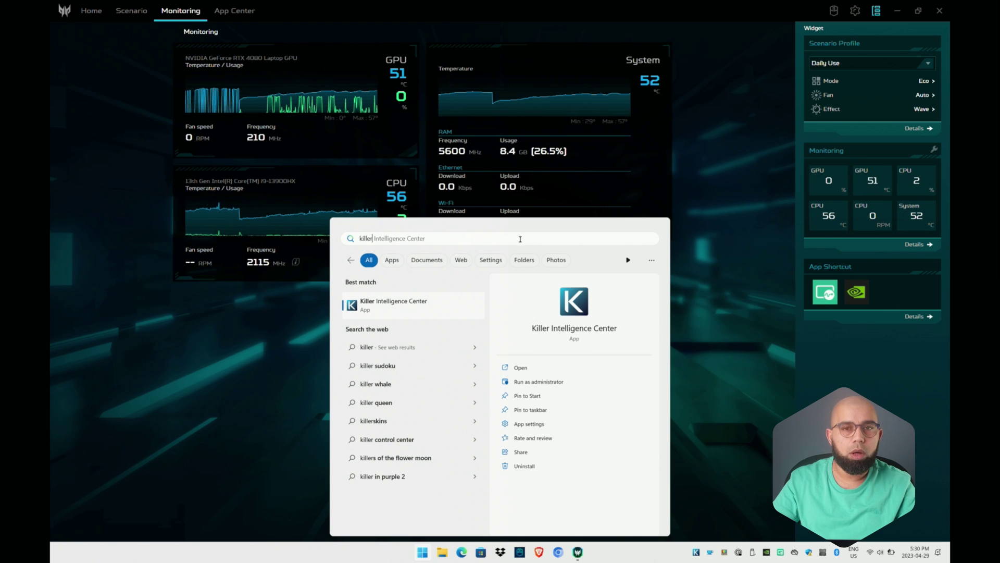
{"action": "left_click", "coordinate": [727, 277]}
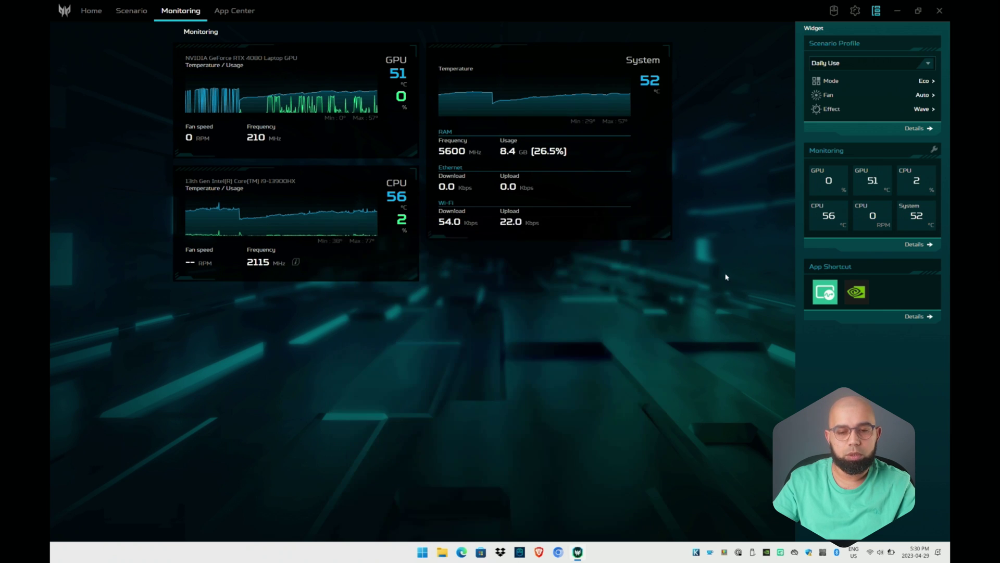
- Go Home, then to the Scenario page, and open Scenario Manager on Daily Use
{"action": "left_click", "coordinate": [98, 14]}
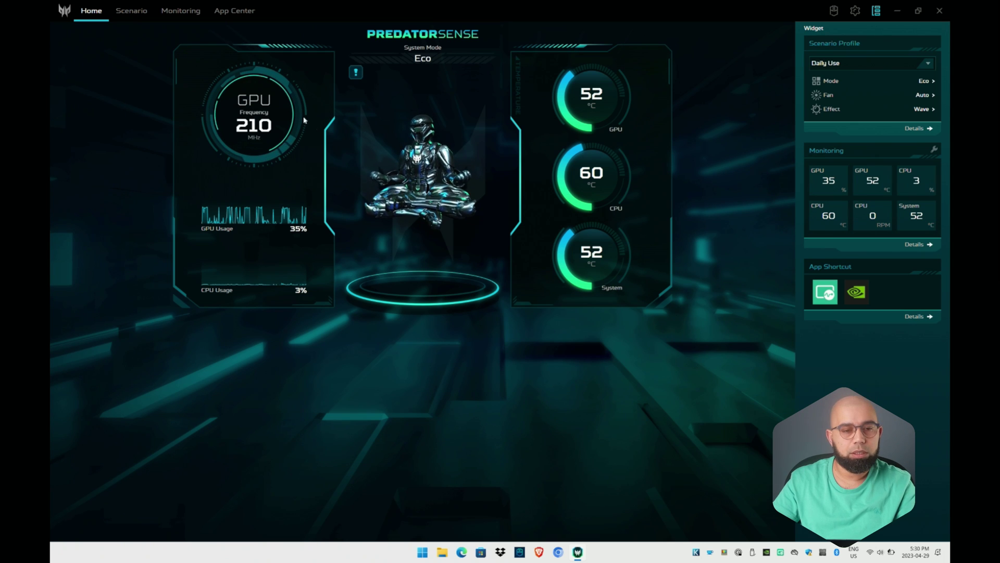
{"action": "left_click", "coordinate": [132, 11]}
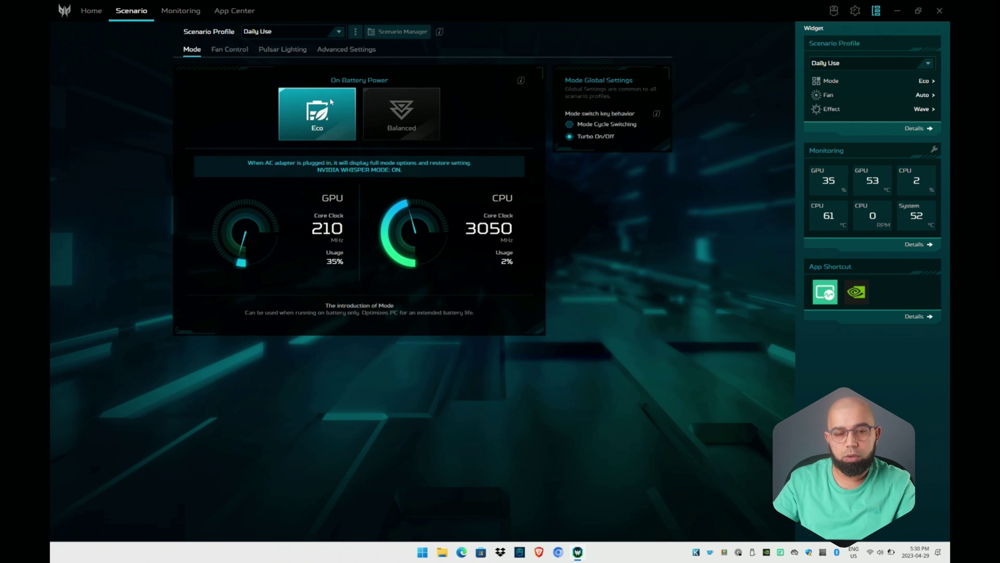
{"action": "left_click", "coordinate": [402, 32]}
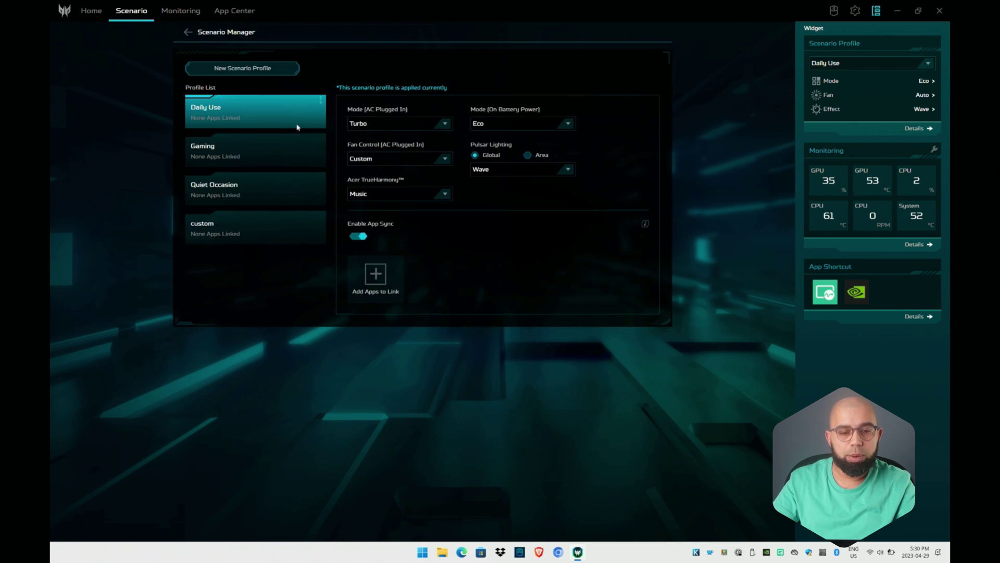
{"action": "left_click", "coordinate": [445, 124]}
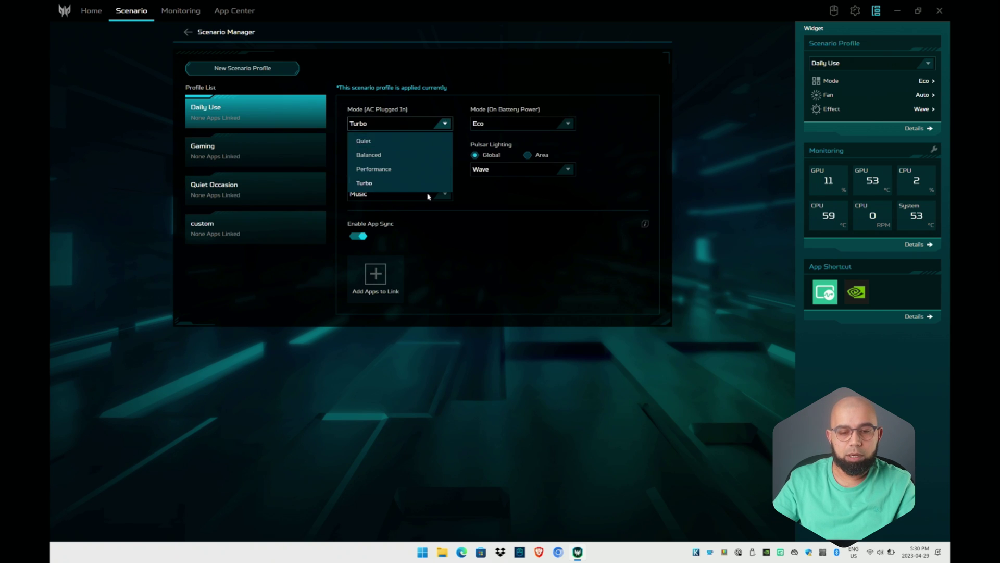
{"action": "left_click", "coordinate": [514, 205]}
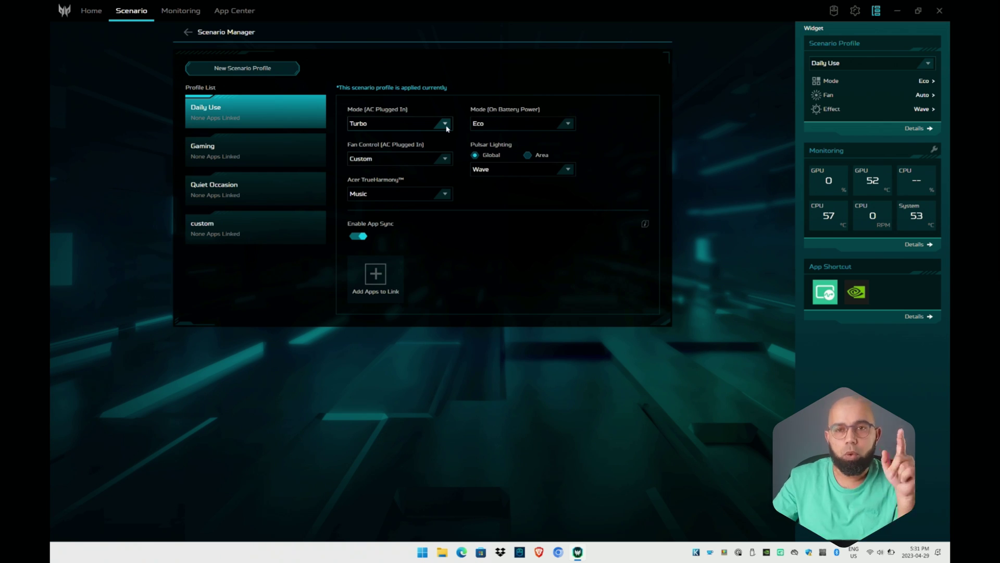
{"action": "left_click", "coordinate": [446, 125]}
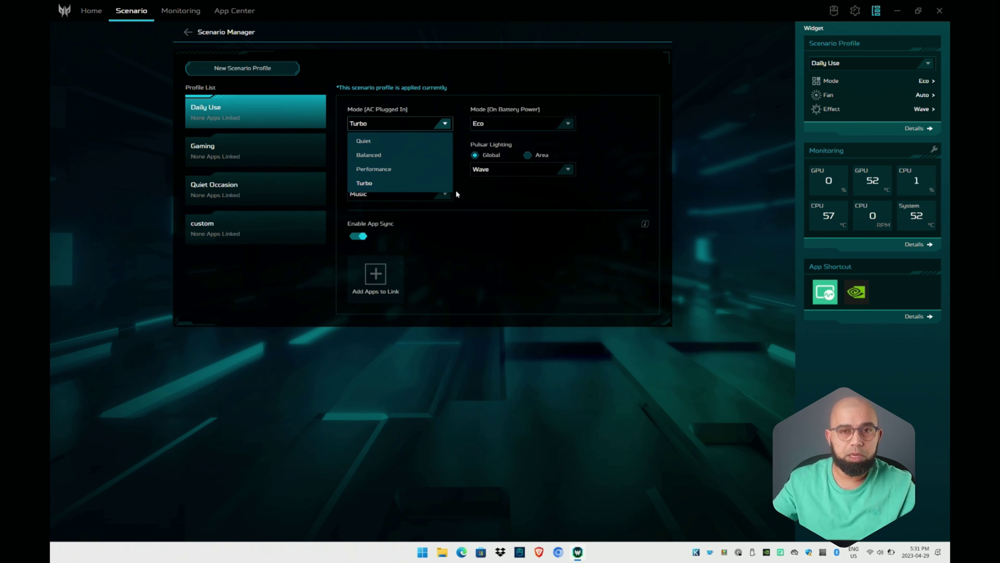
{"action": "left_click", "coordinate": [426, 185]}
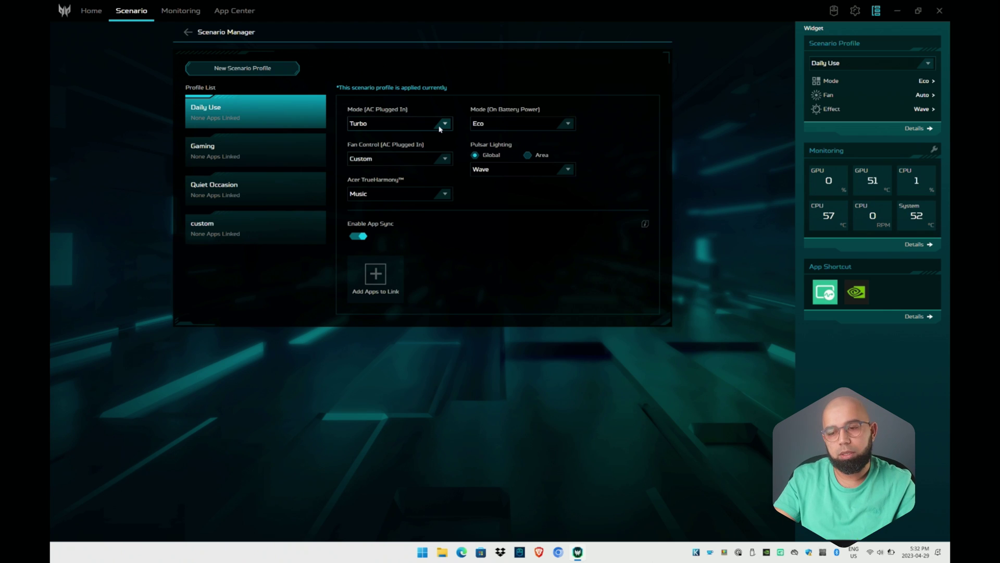
- Leave Scenario Manager, switch off the live 3D home-page avatar in App Settings, and return Home
{"action": "left_click", "coordinate": [869, 79]}
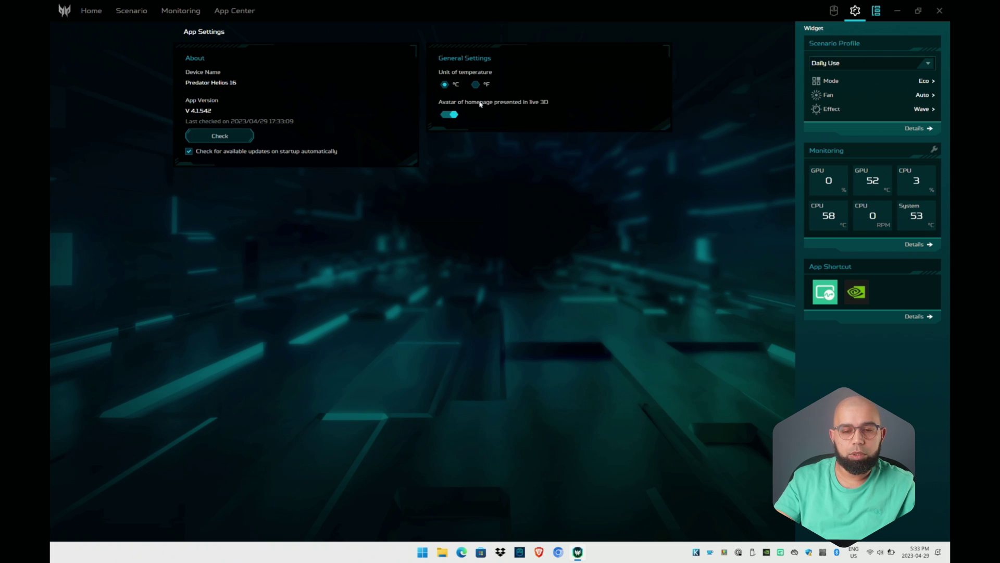
{"action": "left_click", "coordinate": [451, 115]}
{"action": "left_click", "coordinate": [91, 10]}
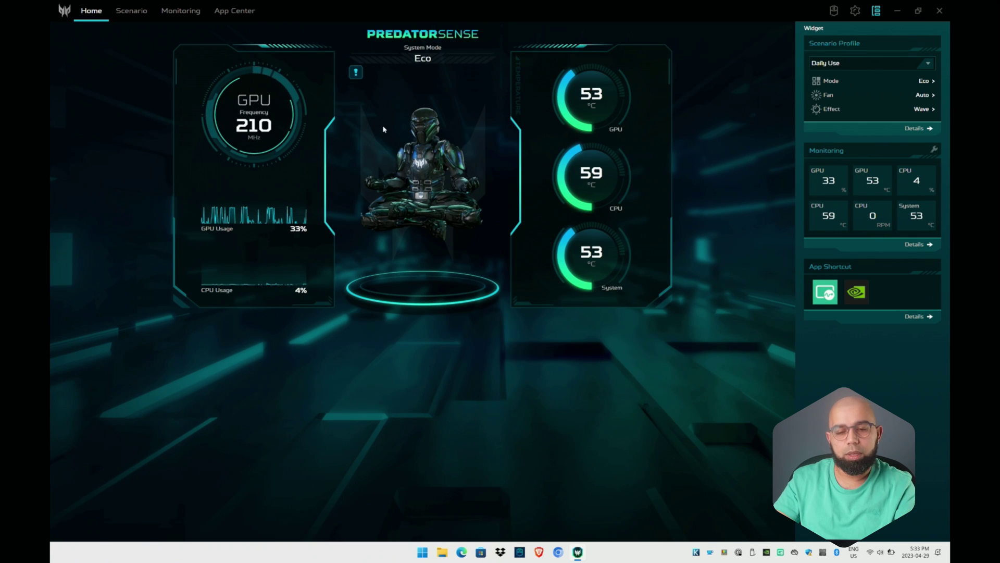
- View the Planet9 news hub, then go back to the Home dashboard
{"action": "left_click", "coordinate": [833, 10]}
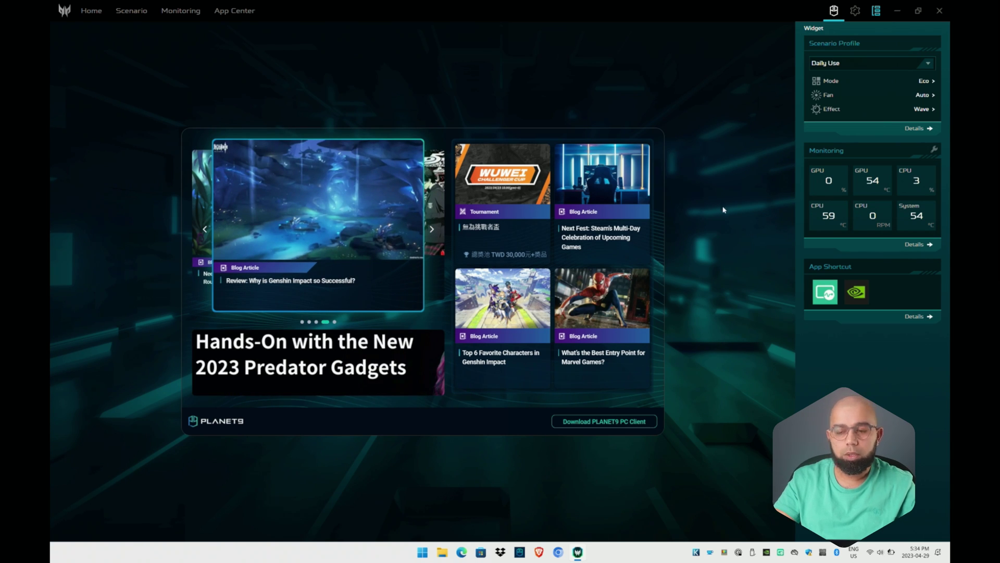
{"action": "left_click", "coordinate": [98, 15]}
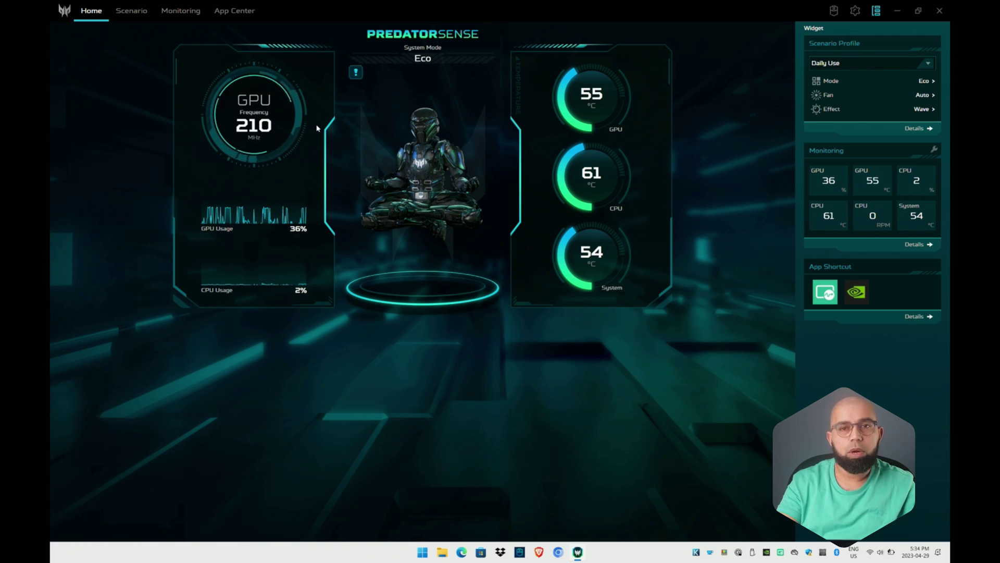
- Close the PredatorSense window to reveal the Predator desktop wallpaper
{"action": "left_click", "coordinate": [940, 11]}
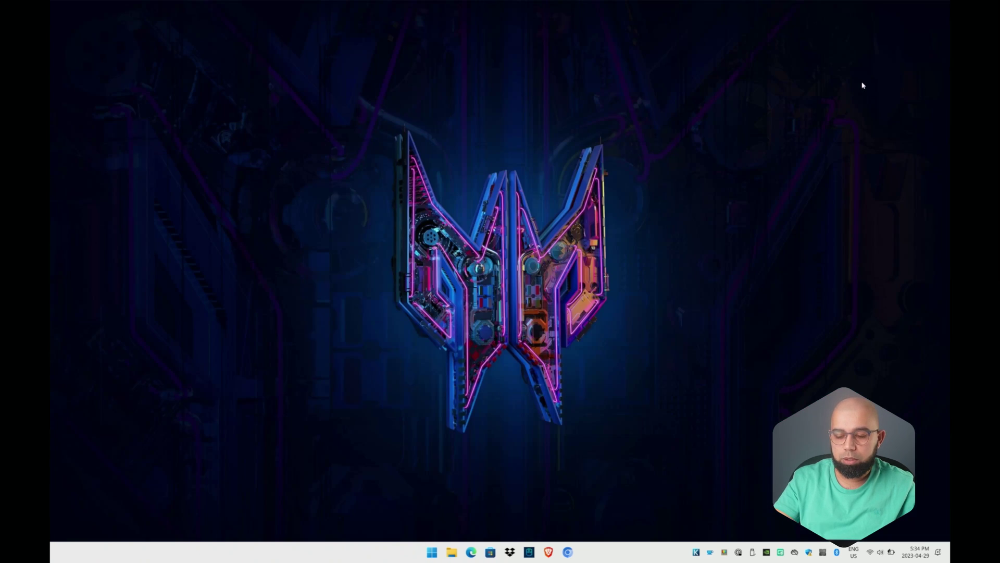